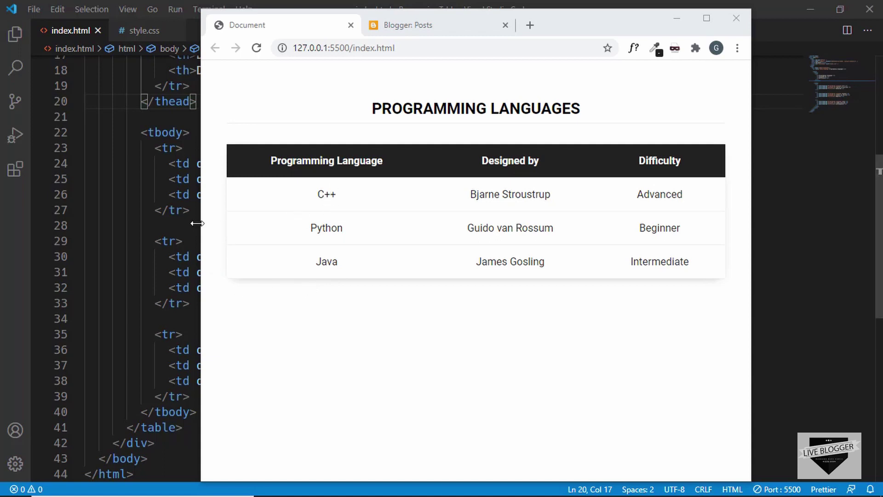
# - Narrow the Chrome window until the languages table switches to its stacked card layout
pyautogui.moveTo(198, 223); pyautogui.dragTo(200, 226)
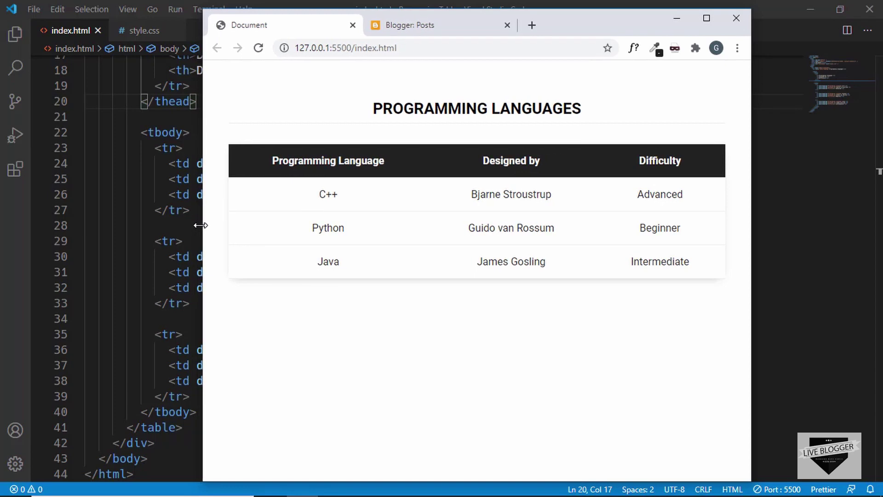
pyautogui.moveTo(200, 225)
pyautogui.mouseDown()
pyautogui.moveTo(241, 213)
pyautogui.moveTo(402, 233)
pyautogui.mouseUp()
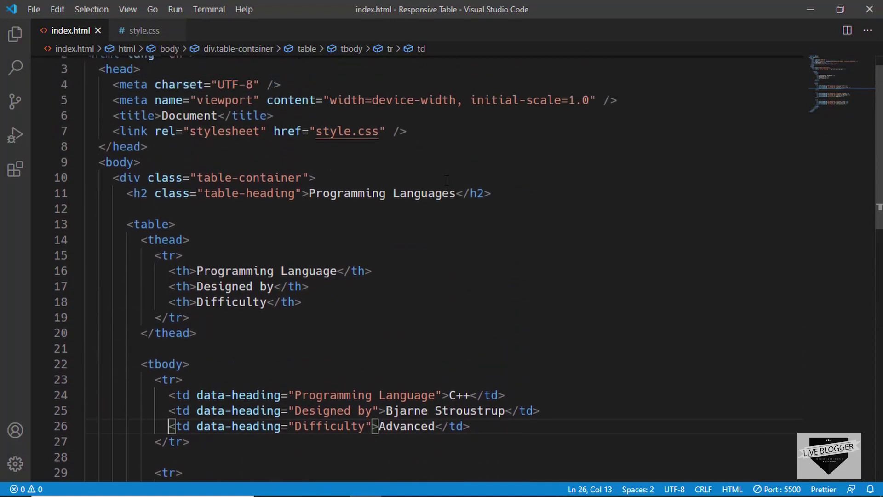
pyautogui.scroll(-1, 446, 181)
pyautogui.scroll(-1, 446, 180)
pyautogui.scroll(-1, 446, 180)
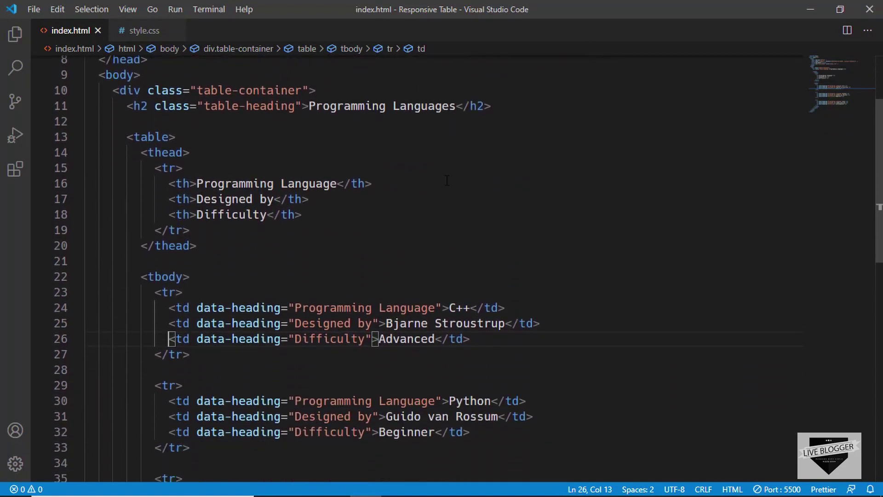
pyautogui.scroll(-1, 446, 181)
pyautogui.scroll(-1, 447, 181)
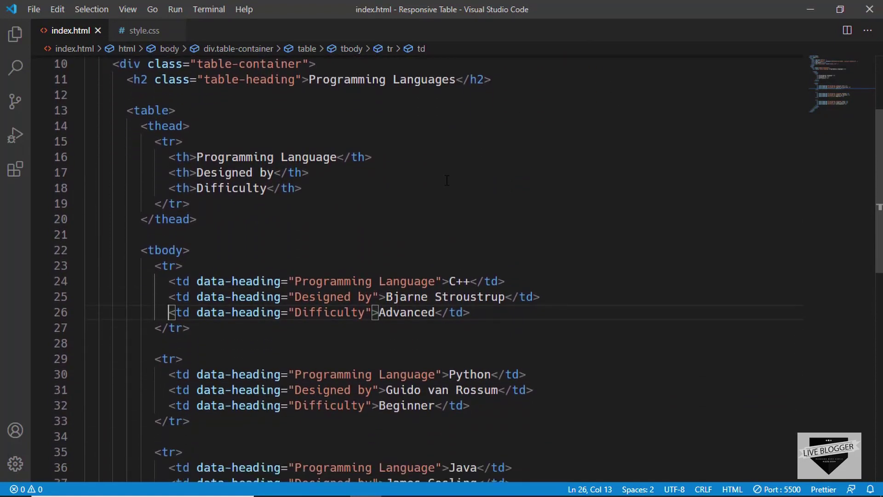
pyautogui.scroll(1, 446, 180)
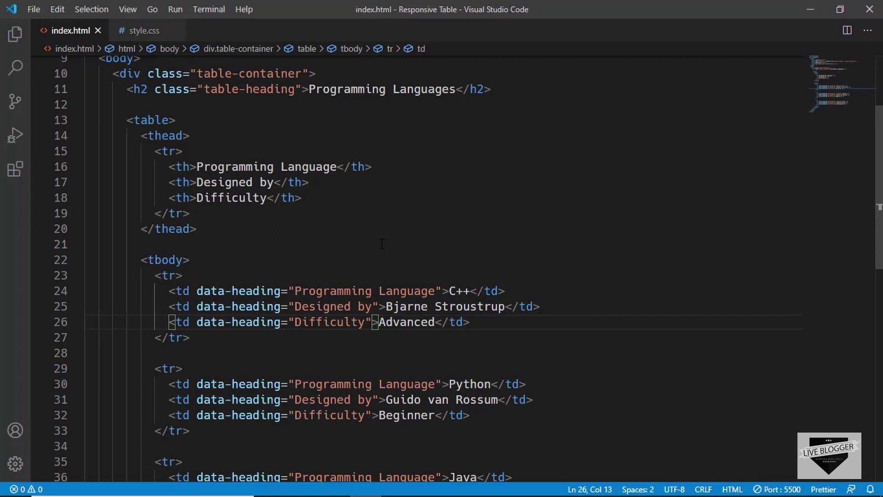
pyautogui.scroll(-3, 382, 244)
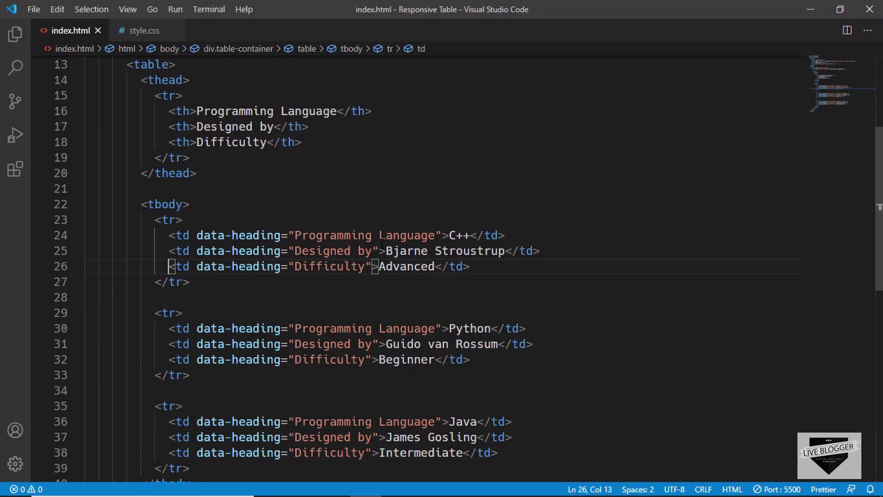
pyautogui.scroll(-2, 382, 244)
pyautogui.scroll(2, 382, 244)
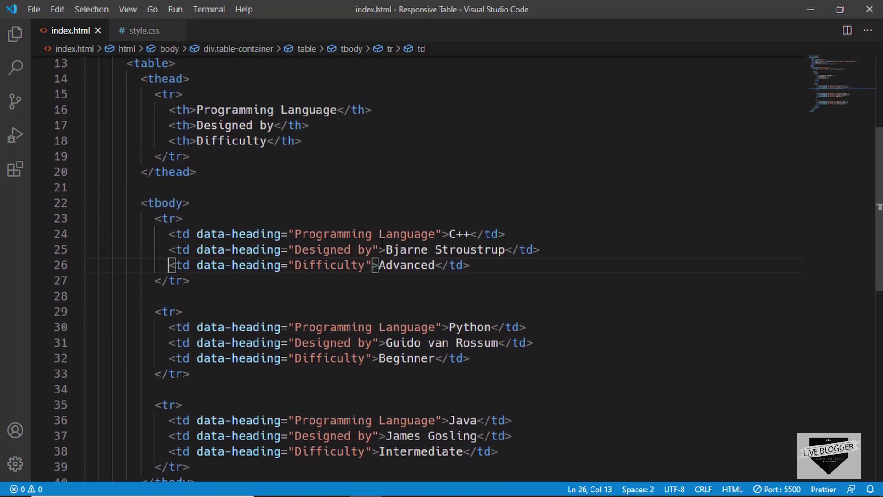
pyautogui.scroll(-1, 382, 242)
pyautogui.scroll(-1, 382, 242)
pyautogui.scroll(-1, 382, 244)
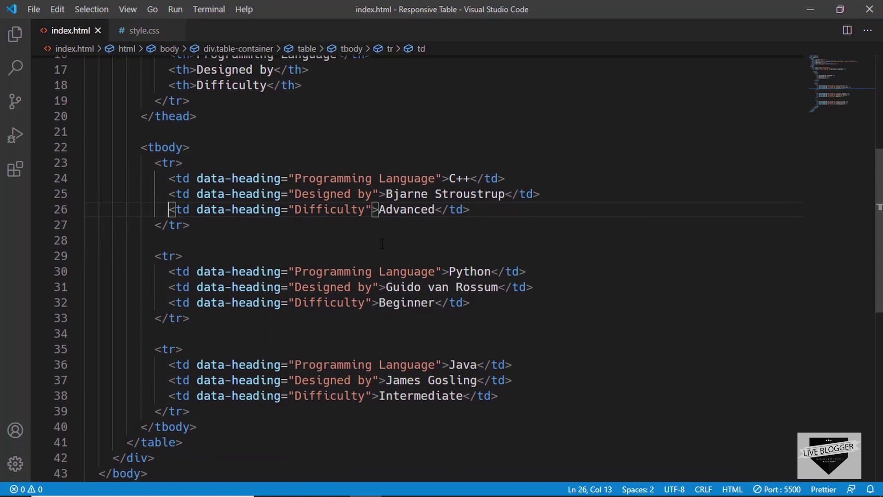
pyautogui.scroll(-1, 382, 244)
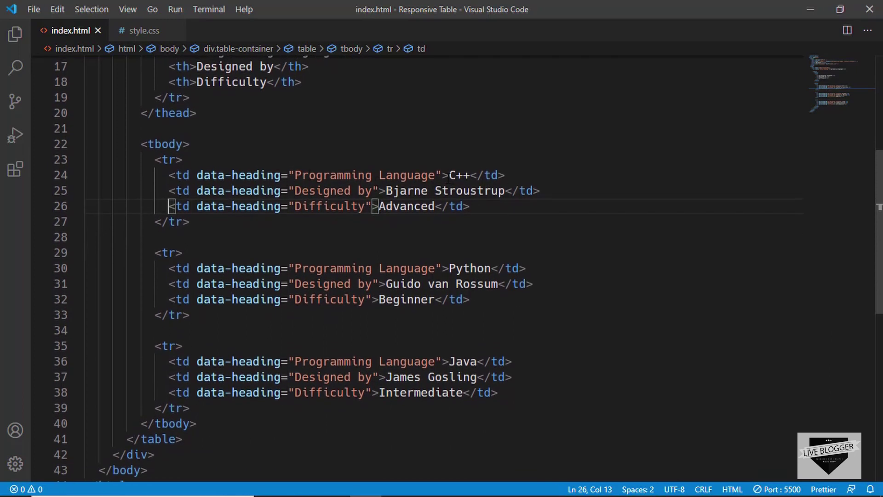
pyautogui.scroll(1, 444, 171)
pyautogui.scroll(-1, 444, 172)
pyautogui.scroll(4, 443, 172)
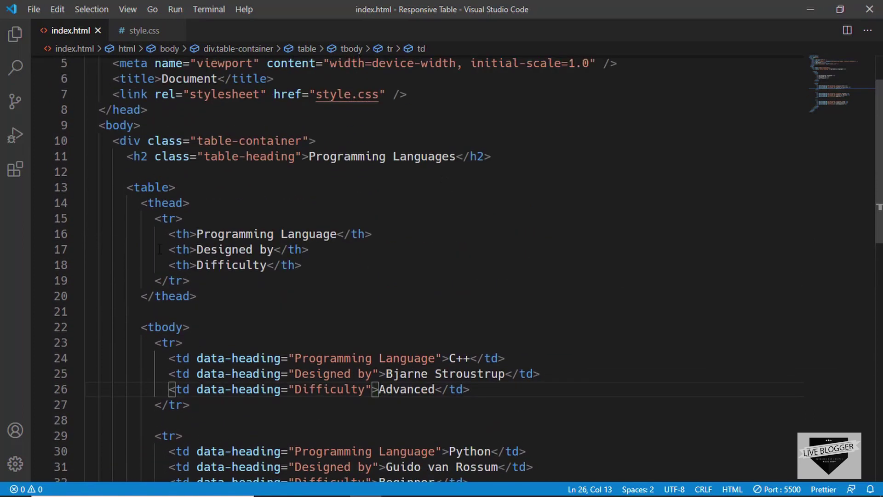
pyautogui.click(207, 234)
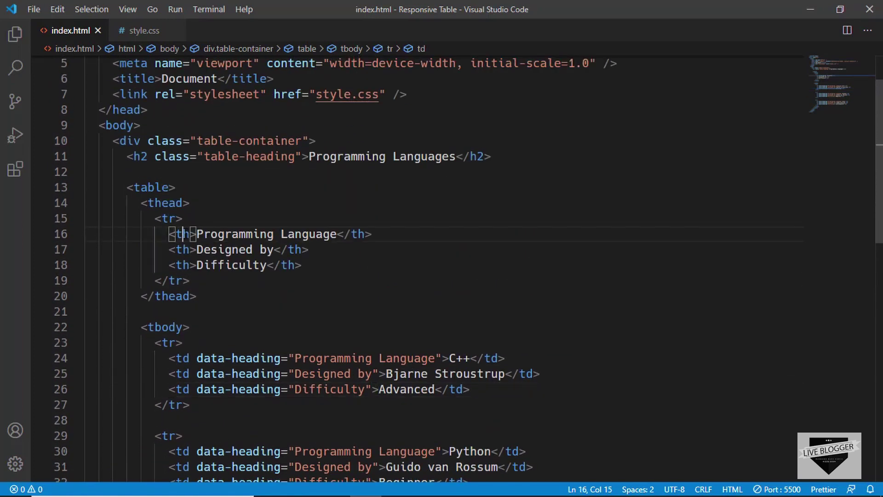
pyautogui.click(203, 235)
# - Glance at the browser preview, then select the Programming Language and Difficulty heading lines
pyautogui.hotkey('alt', 'Tab')
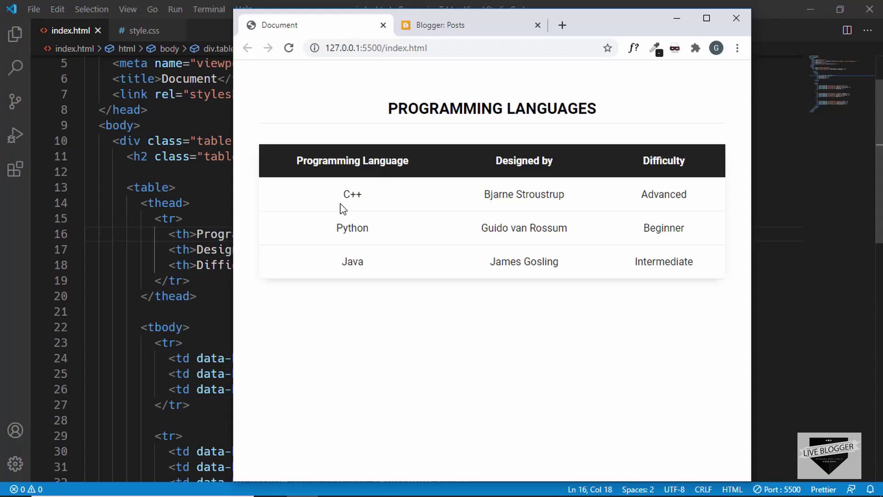
pyautogui.hotkey('alt', 'Tab')
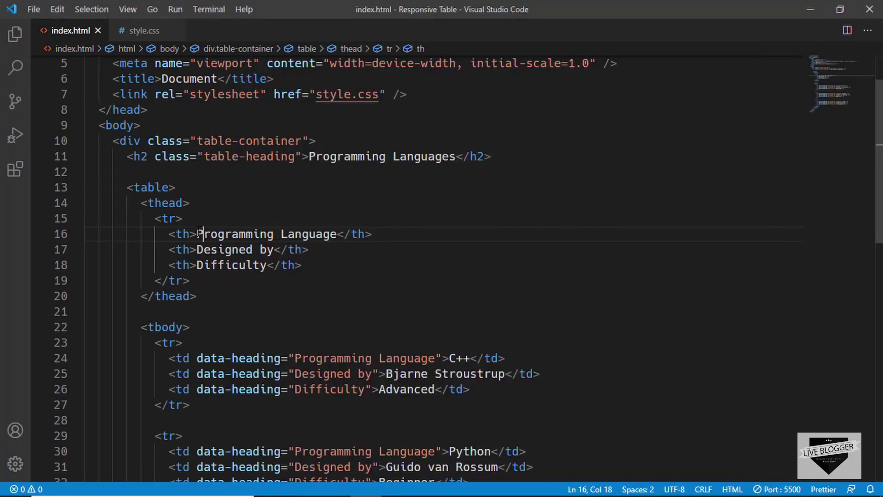
pyautogui.moveTo(197, 234); pyautogui.dragTo(337, 235)
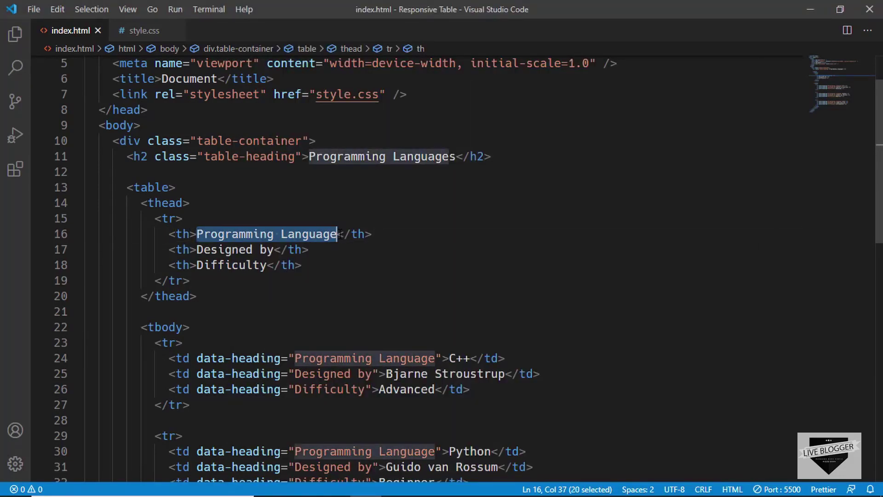
pyautogui.moveTo(301, 265); pyautogui.dragTo(169, 265)
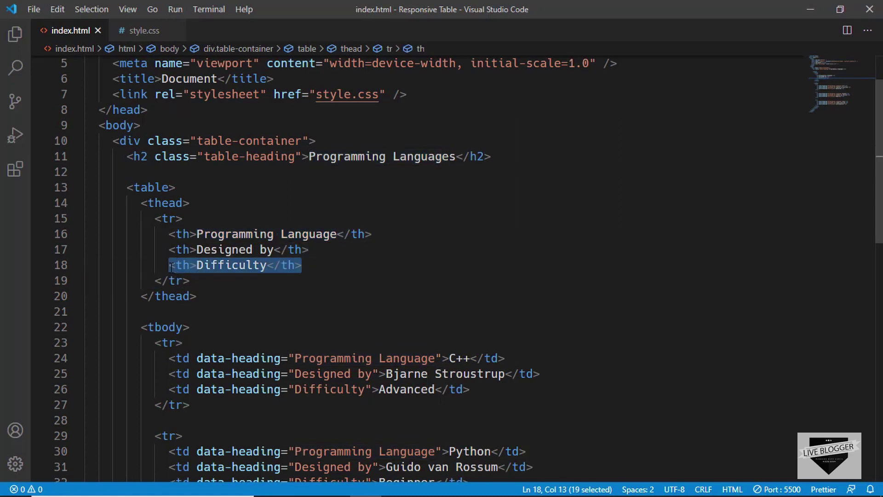
pyautogui.scroll(-3, 237, 349)
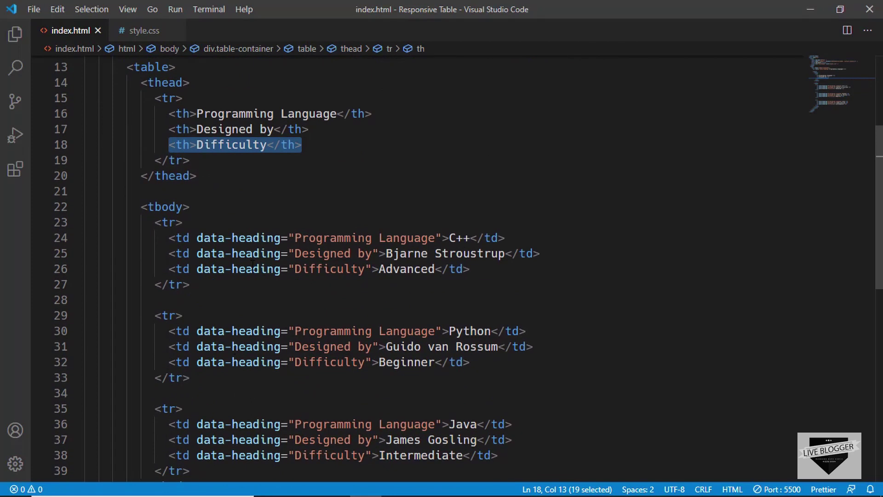
# - Inspect the Difficulty data-heading attributes, leaving the caret after the Advanced cell
pyautogui.moveTo(218, 268); pyautogui.dragTo(391, 268)
pyautogui.moveTo(282, 362); pyautogui.dragTo(338, 361)
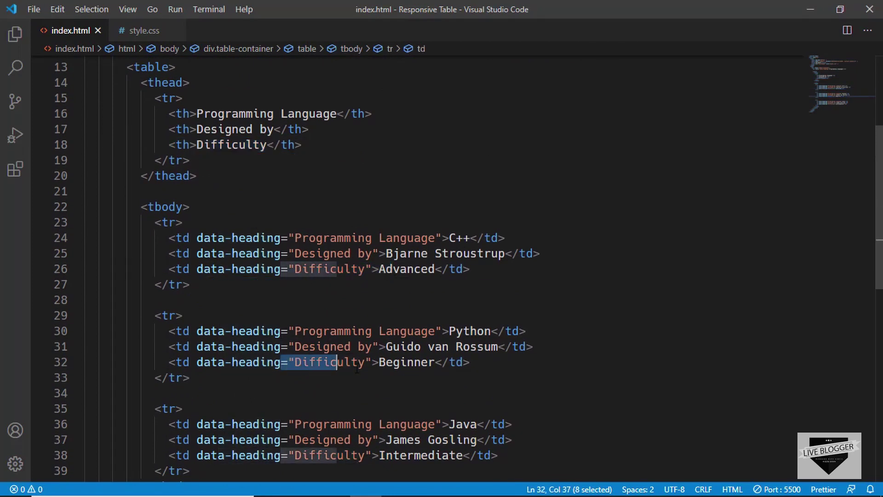
pyautogui.hotkey('ctrl', 'z')
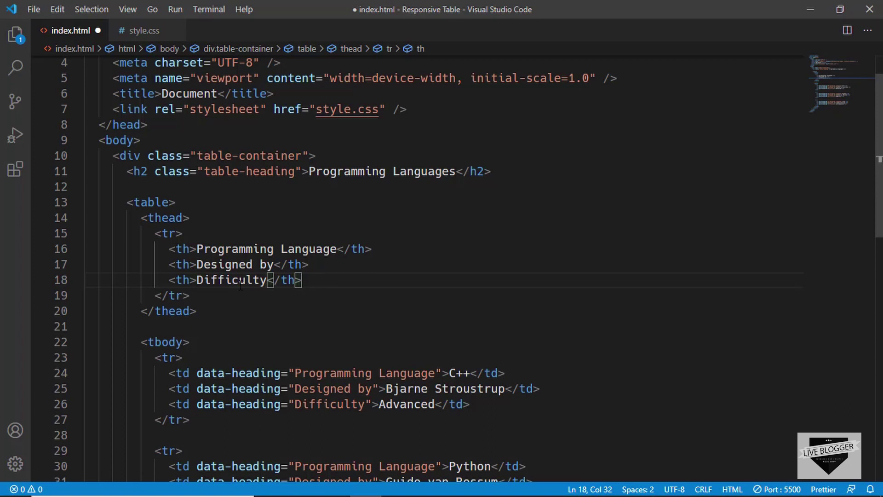
pyautogui.moveTo(197, 280); pyautogui.dragTo(267, 279)
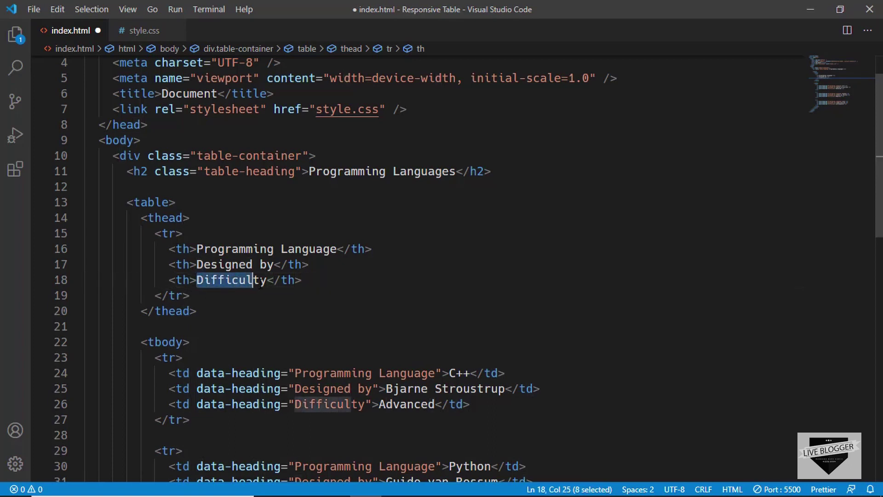
pyautogui.press('End')
pyautogui.scroll(-4, 294, 283)
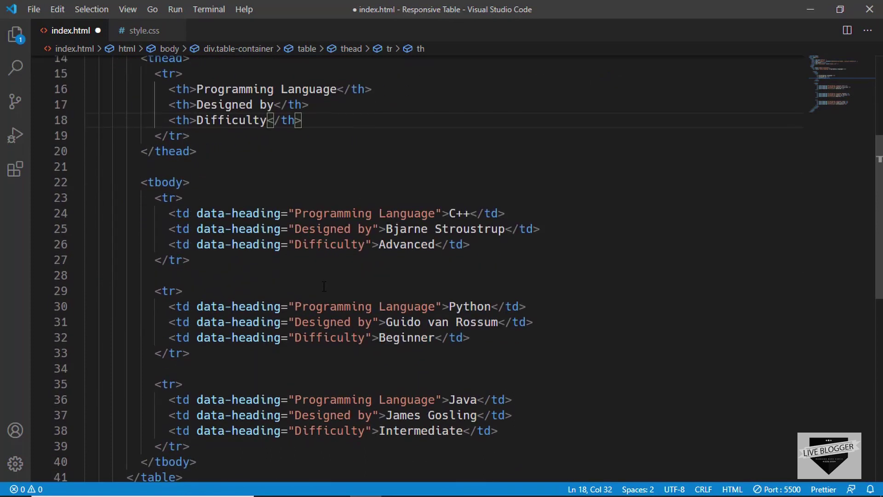
pyautogui.click(498, 230)
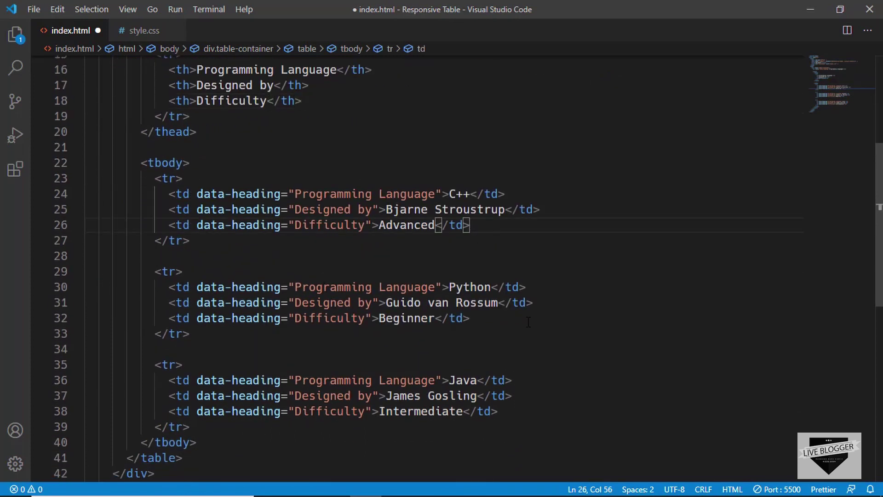
pyautogui.scroll(-3, 528, 323)
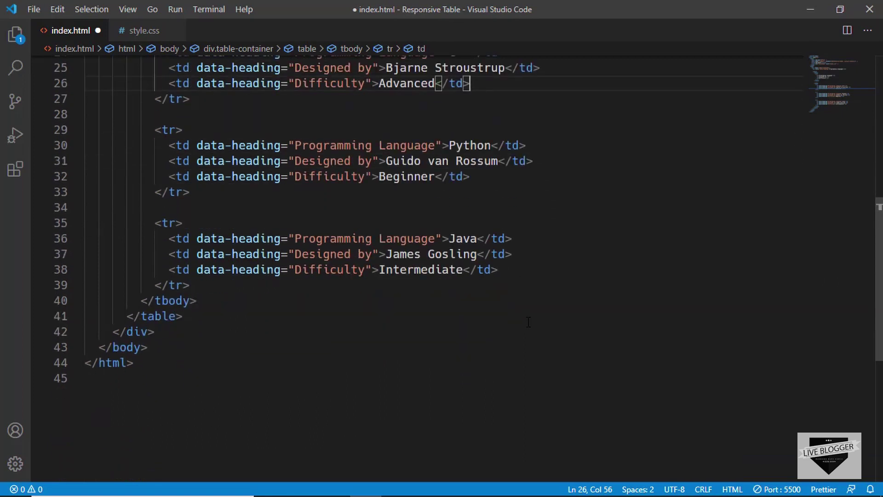
pyautogui.scroll(5, 528, 322)
pyautogui.scroll(3, 529, 323)
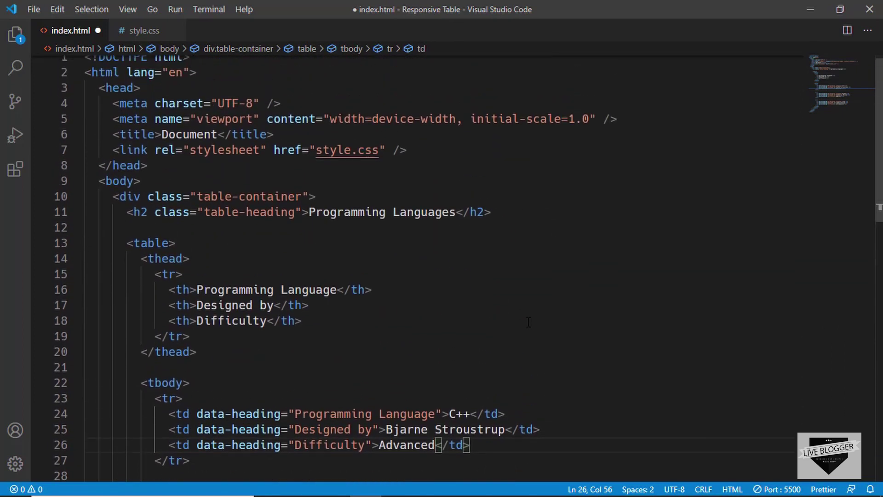
pyautogui.scroll(-5, 528, 322)
pyautogui.scroll(-1, 528, 322)
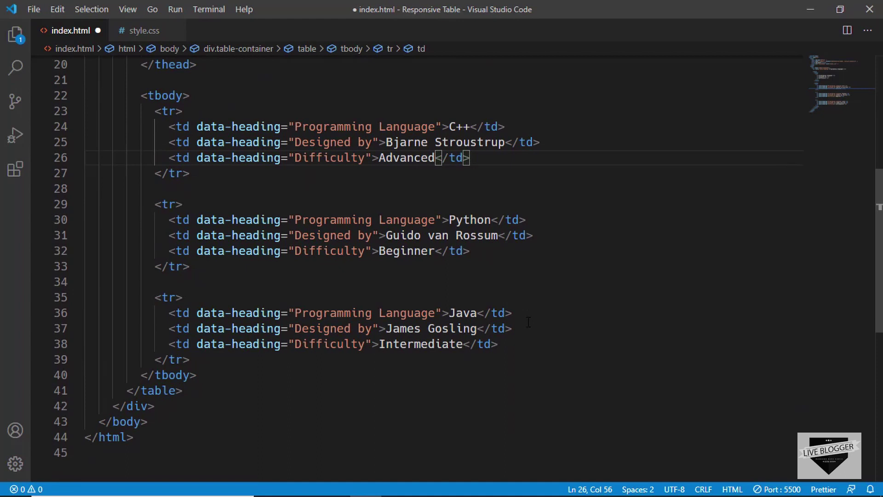
pyautogui.scroll(-1, 528, 322)
pyautogui.scroll(1, 529, 322)
pyautogui.scroll(4, 527, 322)
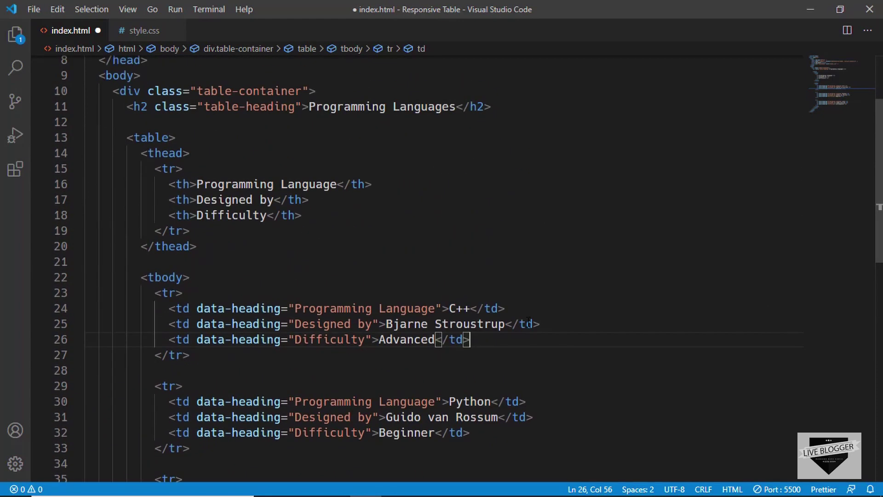
pyautogui.scroll(2, 529, 322)
pyautogui.scroll(-4, 529, 323)
pyautogui.scroll(-3, 528, 322)
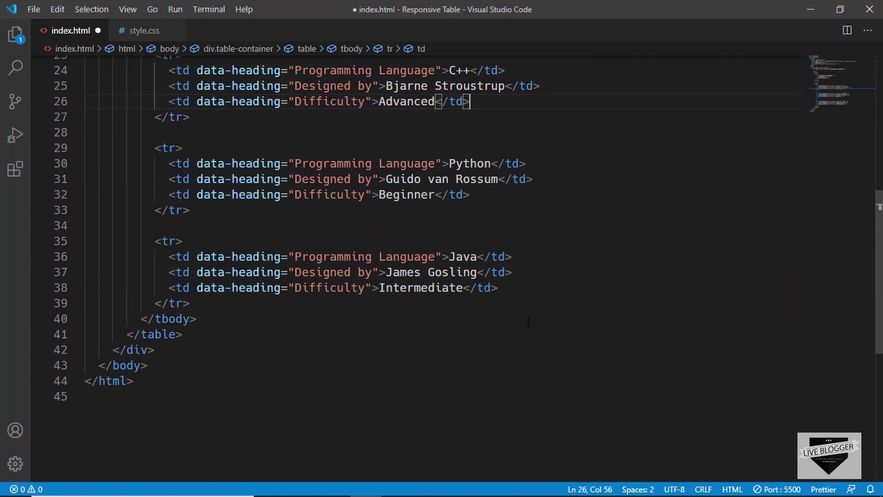
pyautogui.scroll(1, 529, 322)
pyautogui.scroll(2, 529, 323)
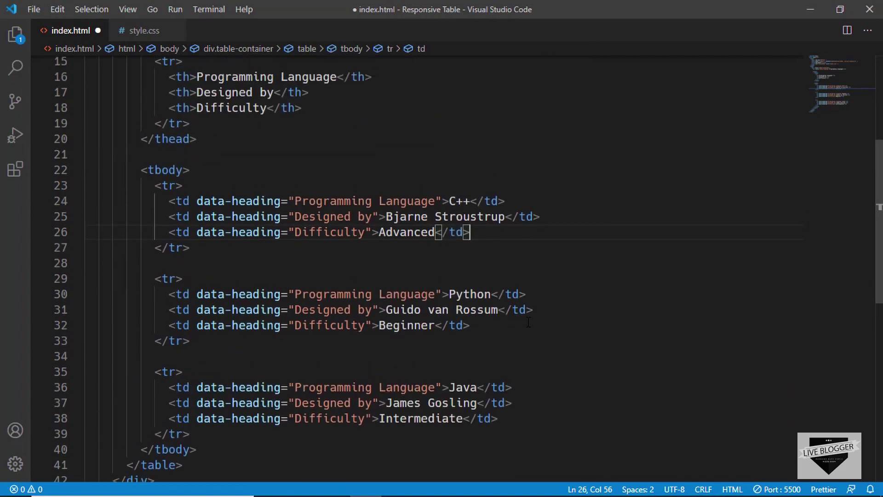
pyautogui.scroll(2, 528, 323)
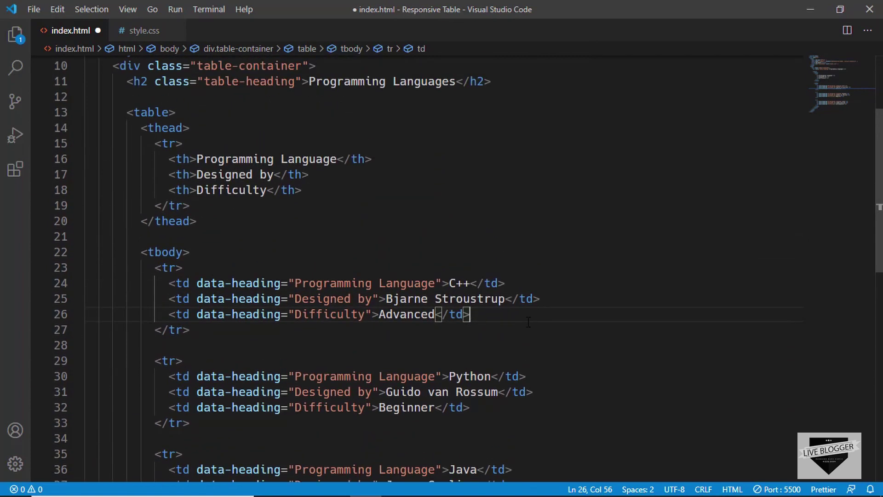
pyautogui.scroll(2, 527, 322)
# - Switch to the Blogger dashboard, show its Pages list, and start a new page
pyautogui.hotkey('alt', 'Tab')
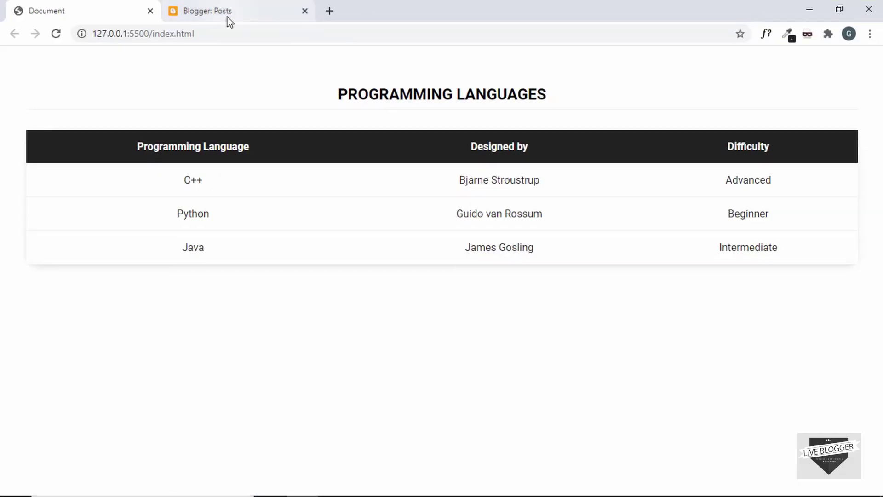
pyautogui.click(229, 20)
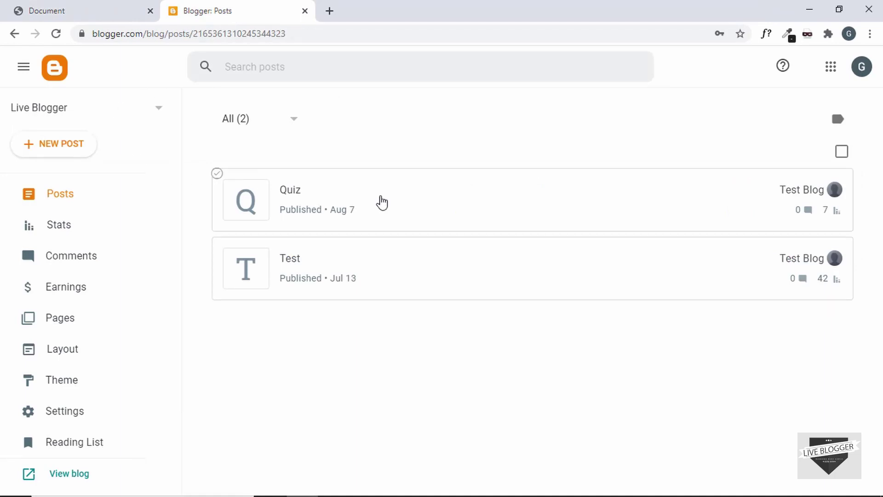
pyautogui.moveTo(60, 318)
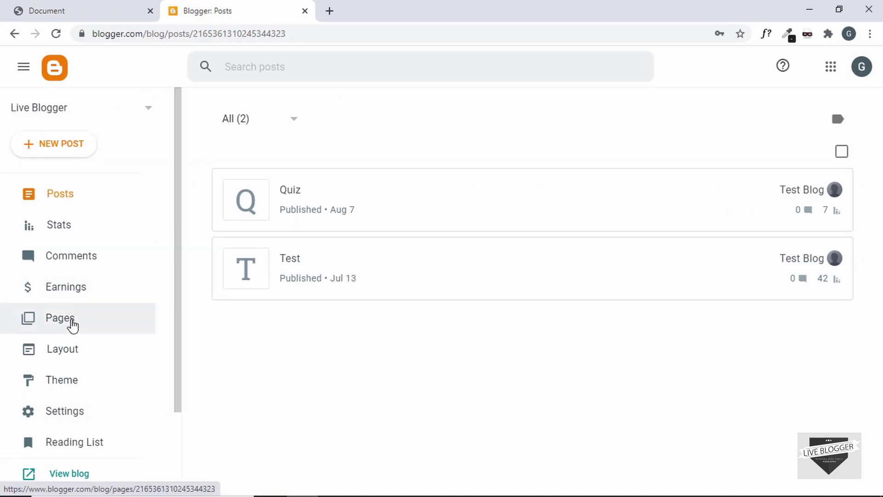
pyautogui.click(71, 325)
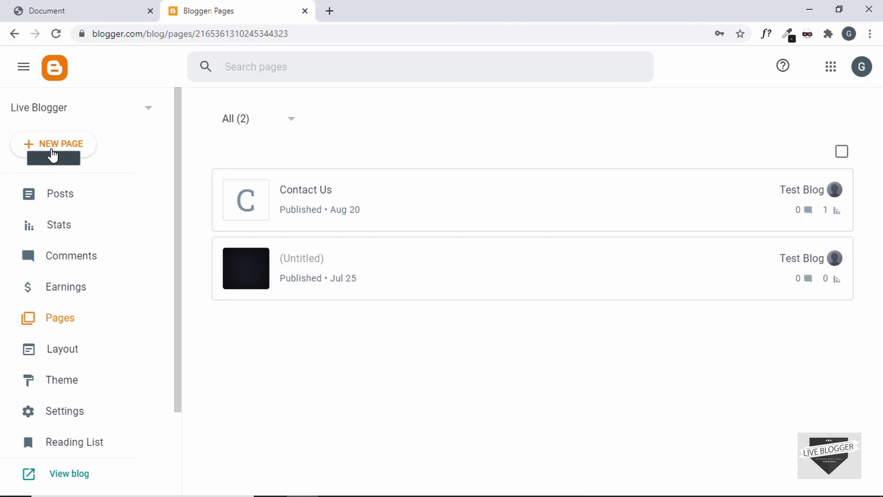
pyautogui.click(52, 153)
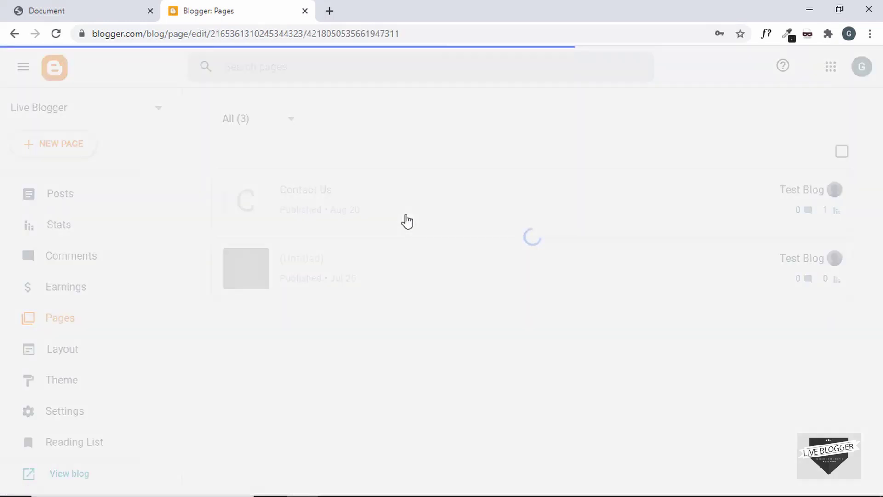
pyautogui.write('R')
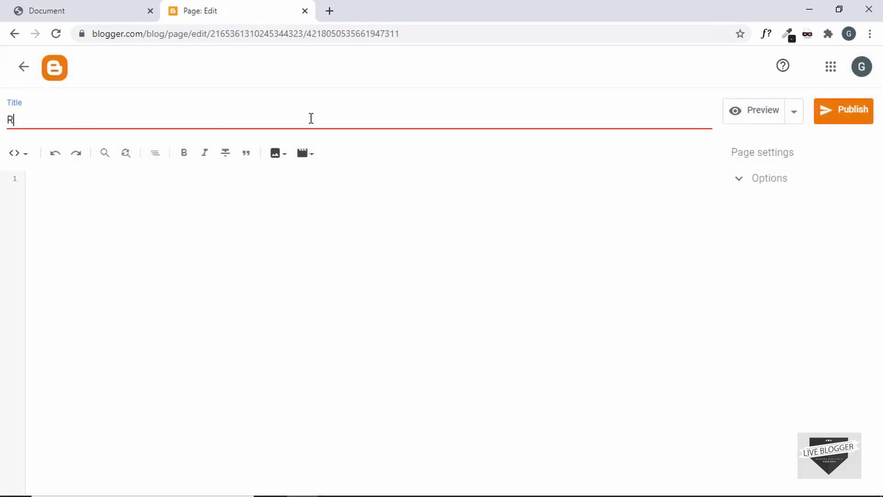
pyautogui.write('esponsive Table')
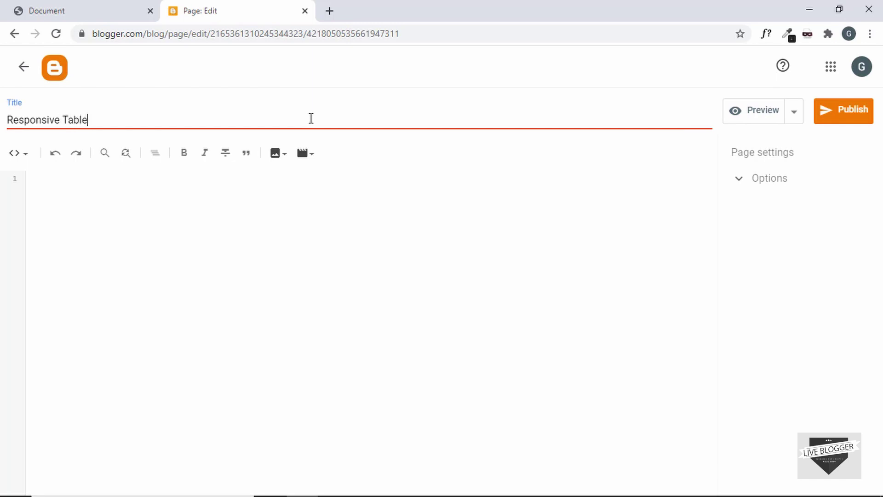
# - Title the page 'Responsive Table' and switch its body to the Compose view
pyautogui.click(164, 201)
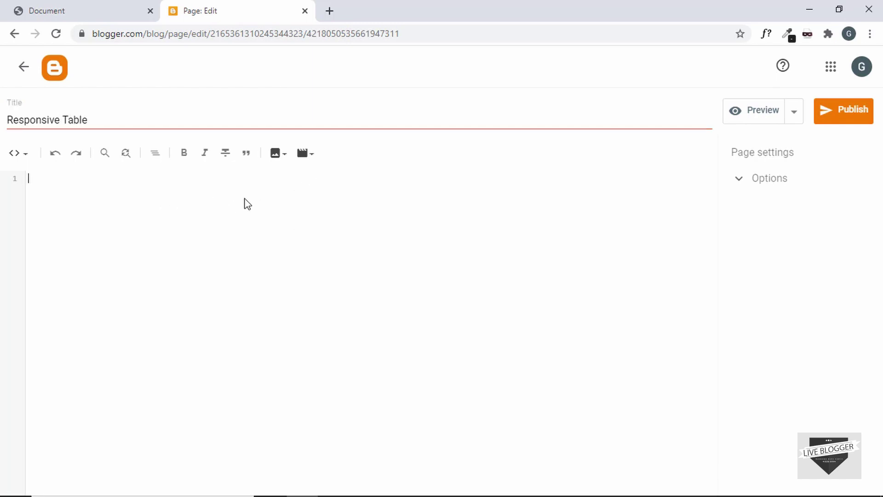
pyautogui.click(19, 166)
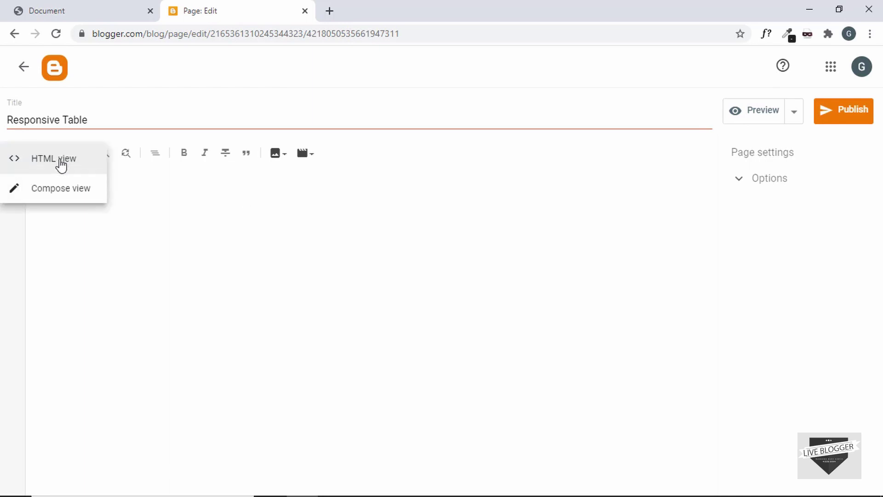
pyautogui.click(60, 189)
pyautogui.click(282, 294)
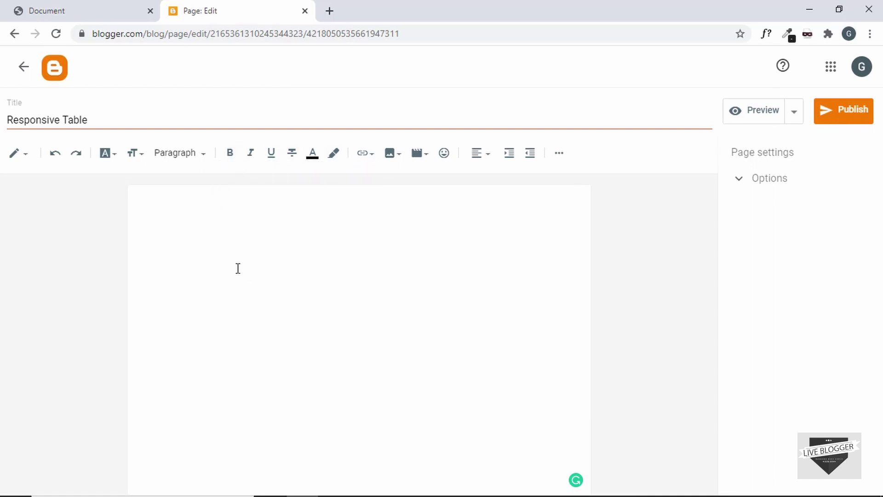
# - Switch the page body to HTML view and delete the placeholder paragraph markup
pyautogui.click(20, 160)
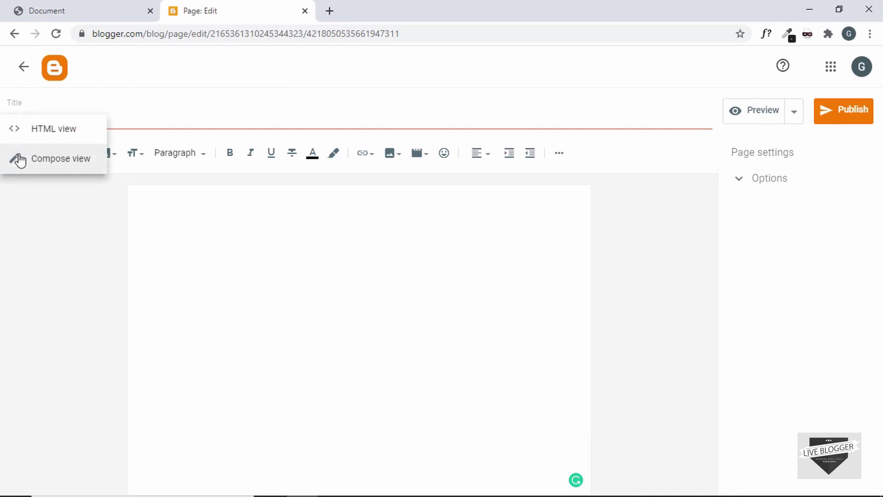
pyautogui.click(37, 135)
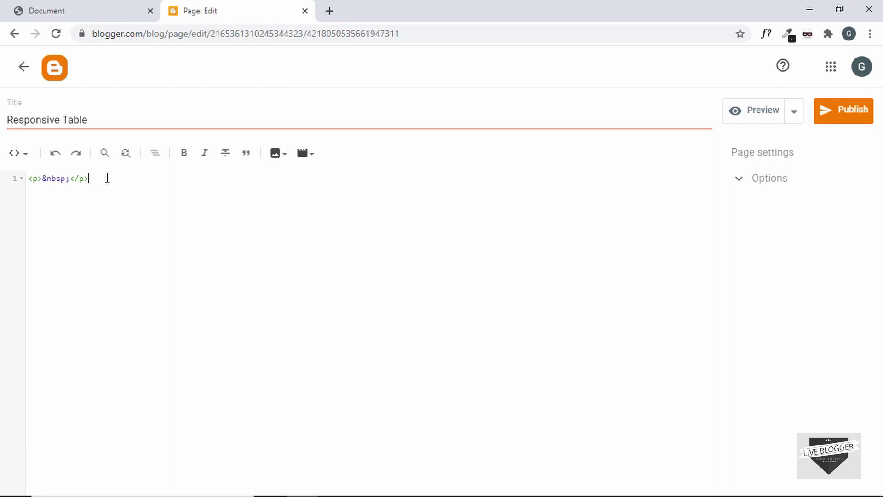
pyautogui.hotkey('ctrl', 'a')
pyautogui.press('Delete')
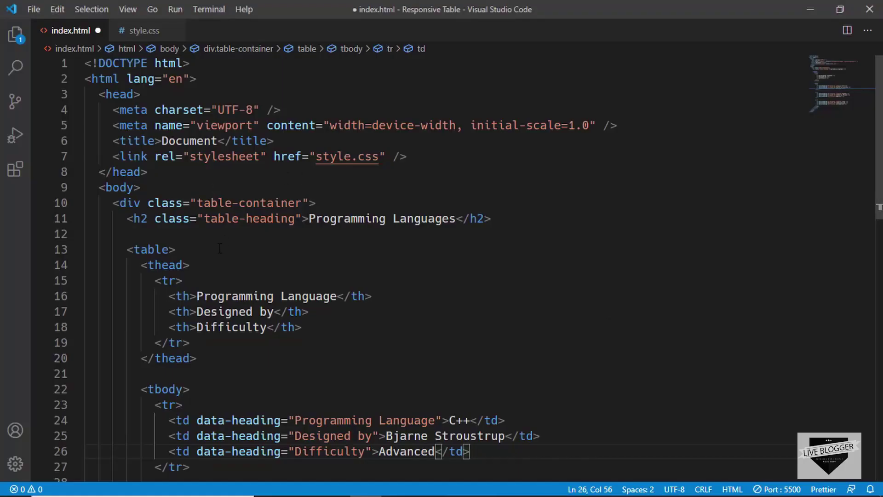
pyautogui.scroll(-2, 441, 269)
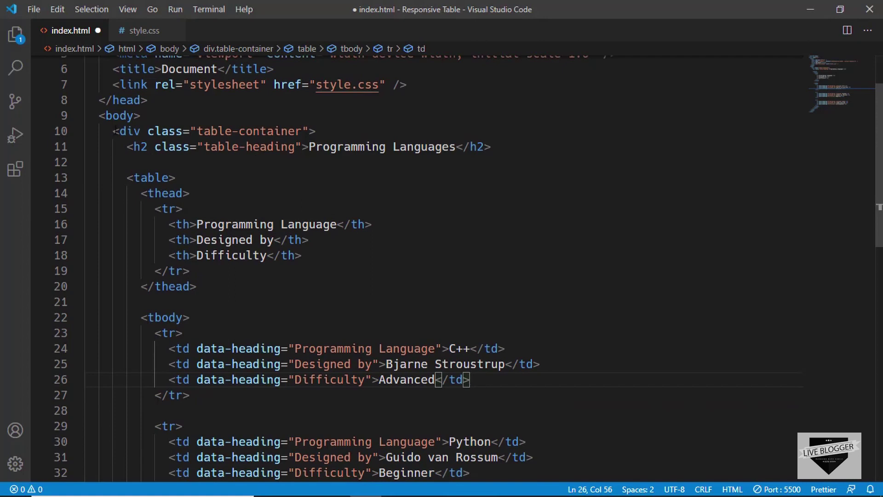
# - Copy the table-container div from index.html into the Blogger page's HTML body
pyautogui.click(114, 131)
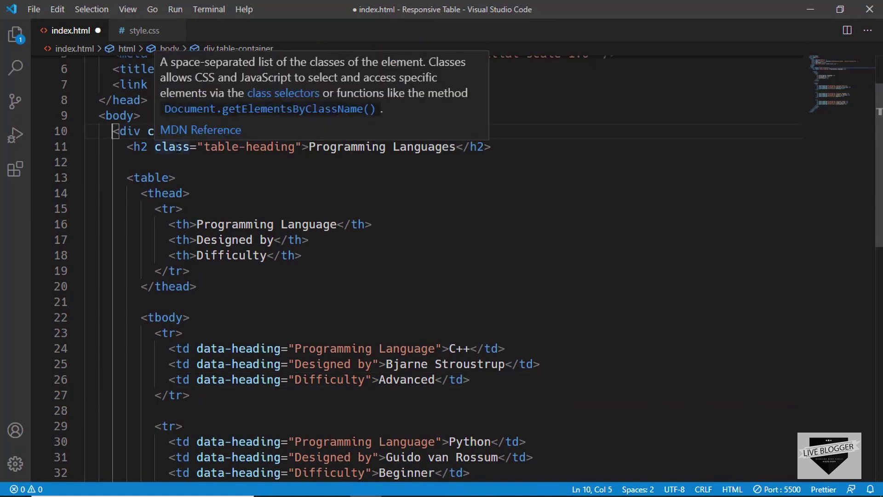
pyautogui.scroll(-10, 177, 147)
pyautogui.keyDown('shift'); pyautogui.click(167, 168); pyautogui.keyUp('shift')
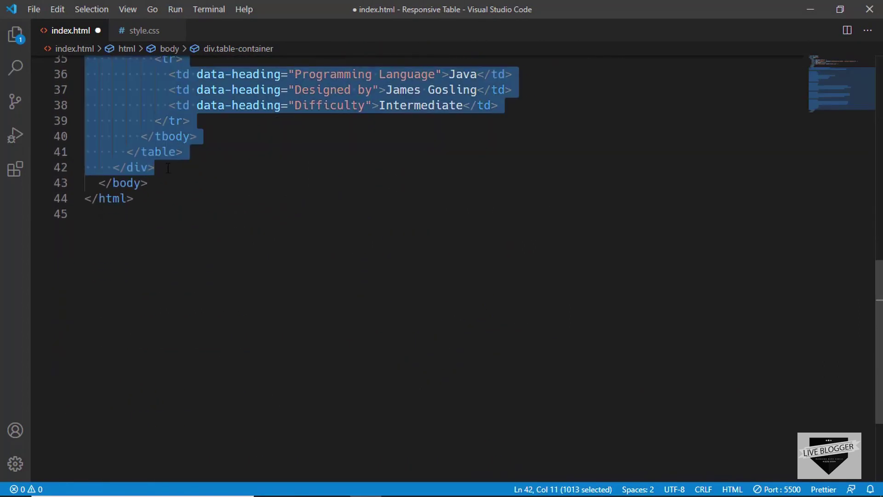
pyautogui.scroll(5, 167, 168)
pyautogui.scroll(5, 167, 169)
pyautogui.hotkey('alt', 'Tab')
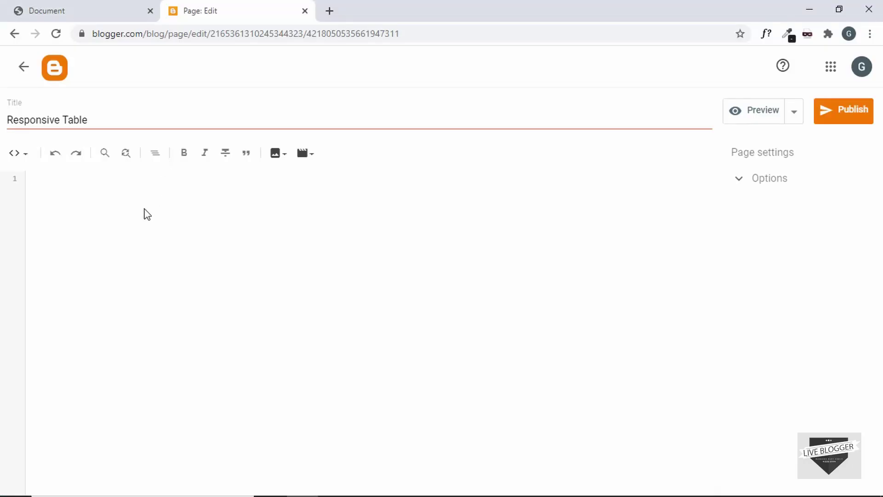
pyautogui.hotkey('ctrl', 'v')
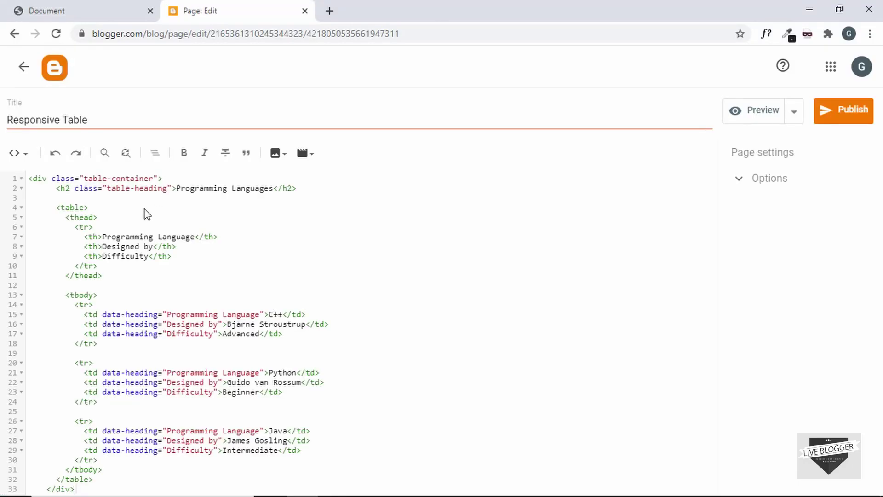
# - Publish the Responsive Table page, view its unstyled table, and return to Pages
pyautogui.click(854, 119)
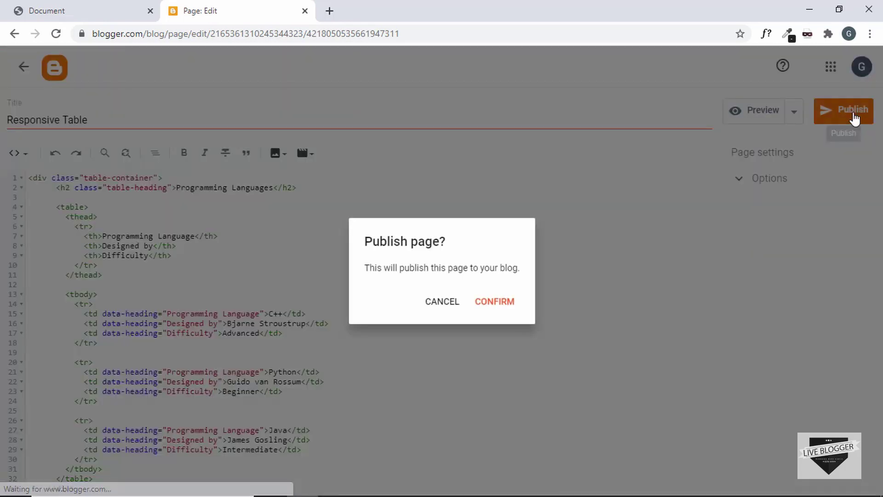
pyautogui.click(494, 306)
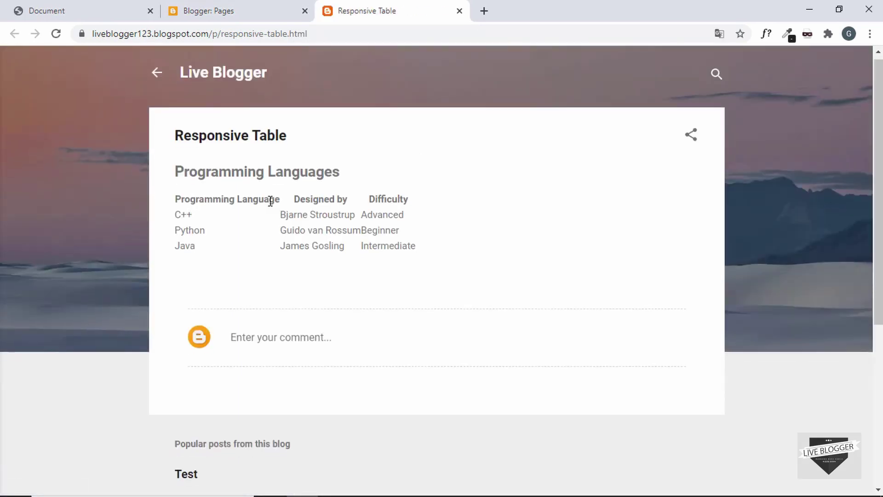
pyautogui.scroll(-2, 270, 201)
pyautogui.scroll(1, 270, 201)
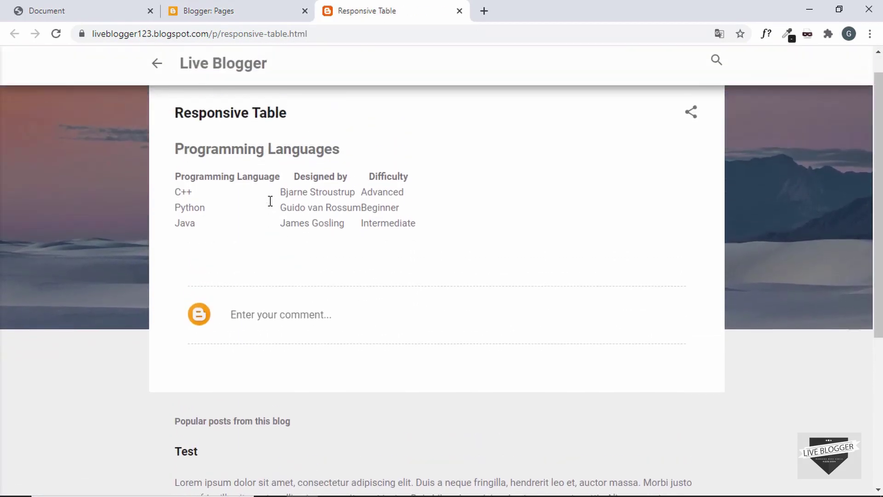
pyautogui.scroll(1, 269, 201)
pyautogui.click(227, 7)
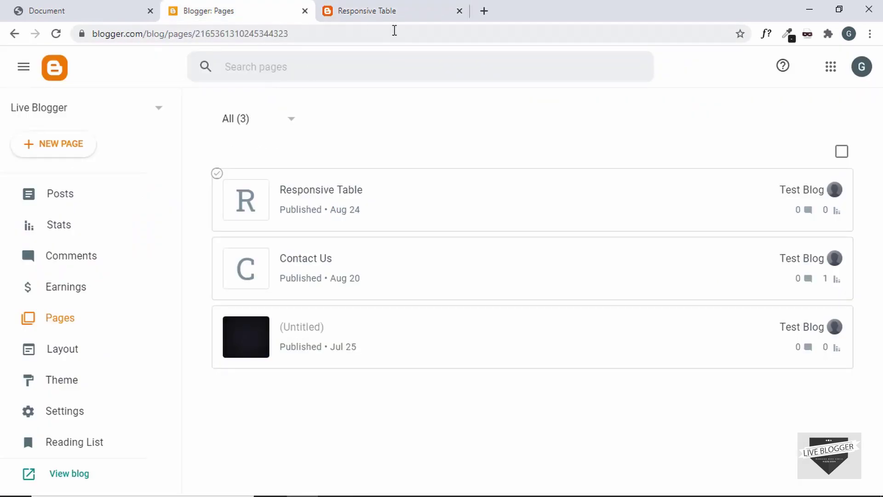
# - Glance at the local table preview, then open the blog theme's Customize view
pyautogui.click(48, 7)
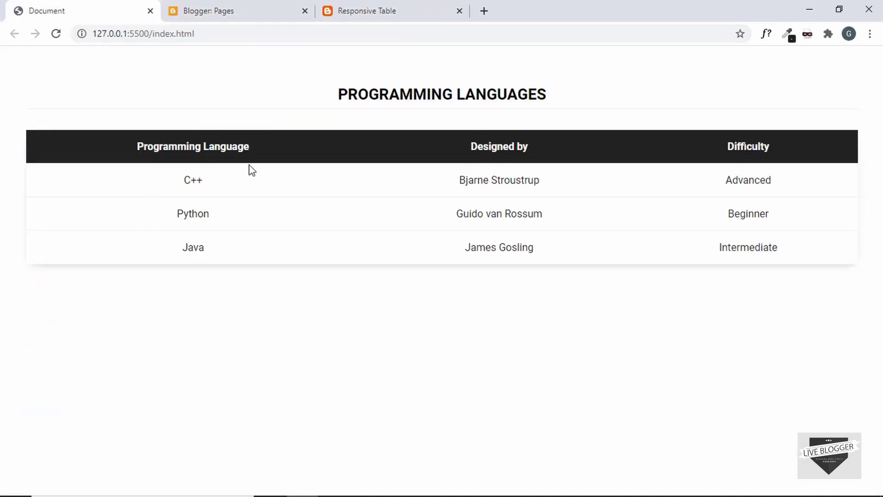
pyautogui.click(200, 10)
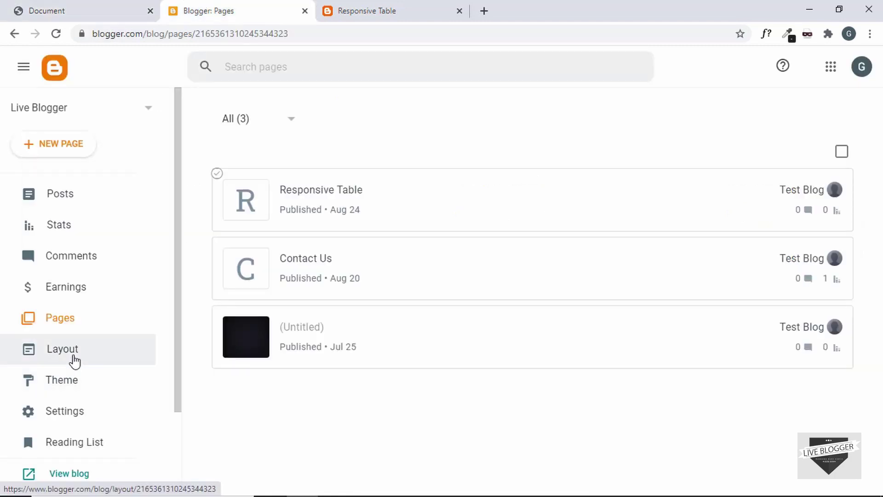
pyautogui.click(72, 381)
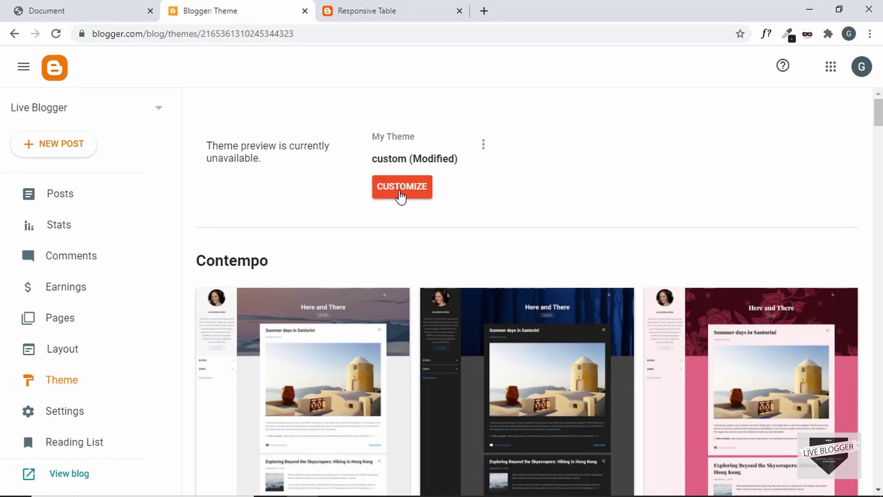
pyautogui.click(401, 187)
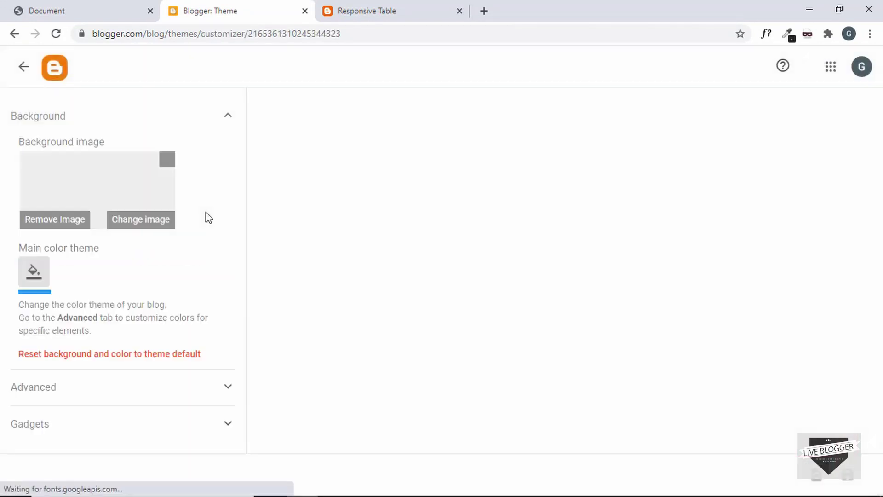
# - Under Advanced, choose Add CSS and place the caret in the custom CSS field
pyautogui.click(145, 393)
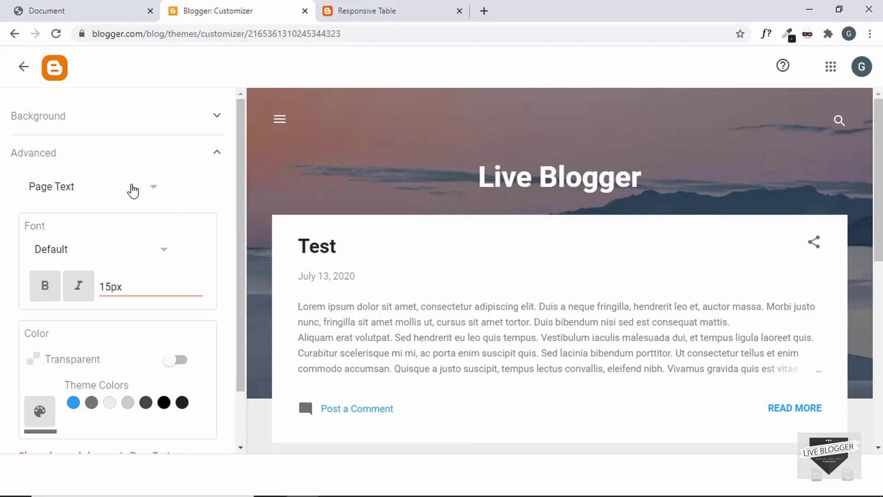
pyautogui.click(133, 190)
pyautogui.scroll(-3, 125, 244)
pyautogui.scroll(-1, 122, 245)
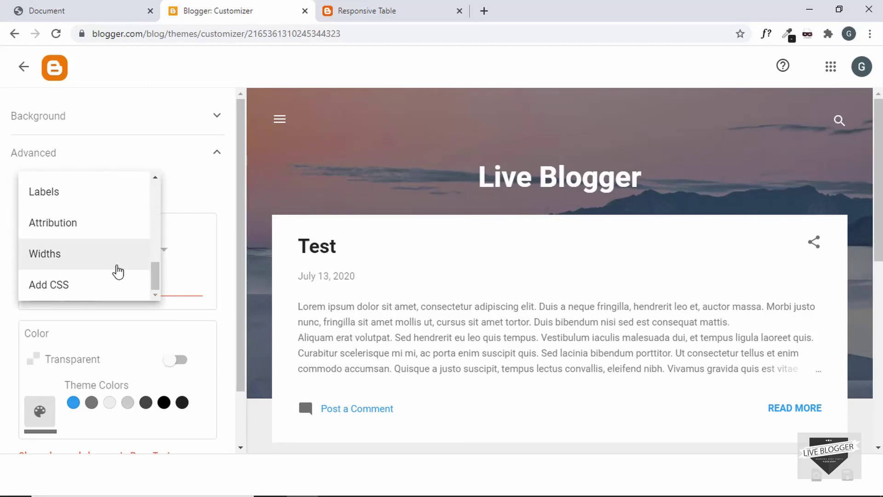
pyautogui.click(103, 286)
pyautogui.click(58, 238)
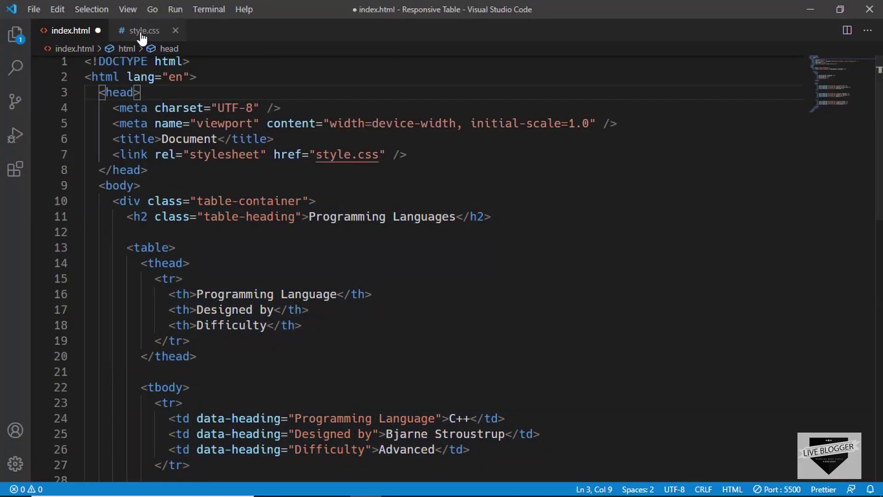
# - Paste all of style.css into Blogger's Add custom CSS box and save the theme
pyautogui.click(146, 32)
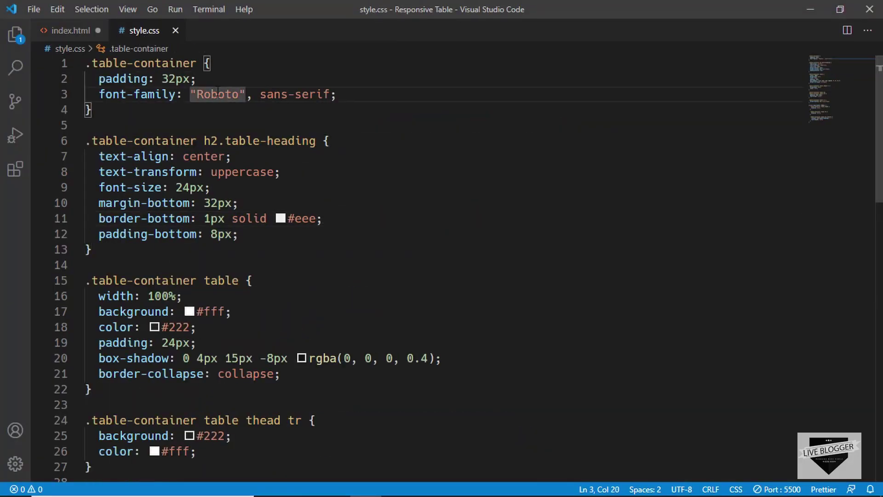
pyautogui.hotkey('ctrl', 'a')
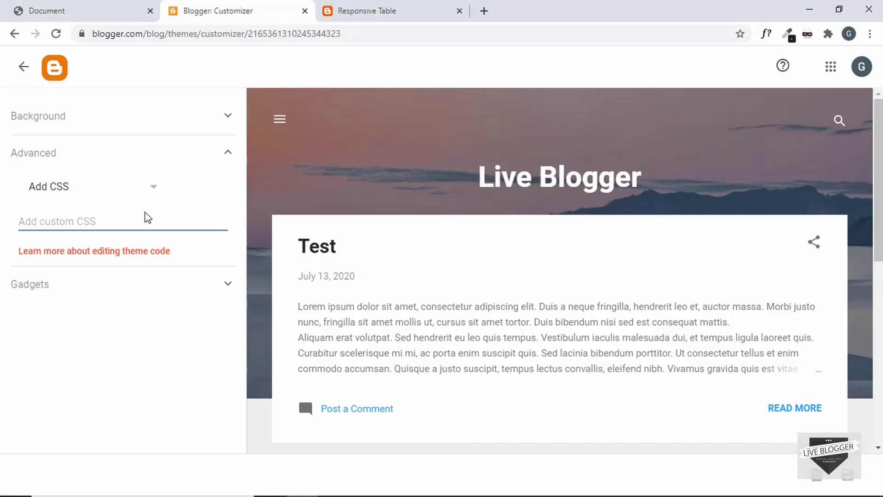
pyautogui.hotkey('ctrl', 'v')
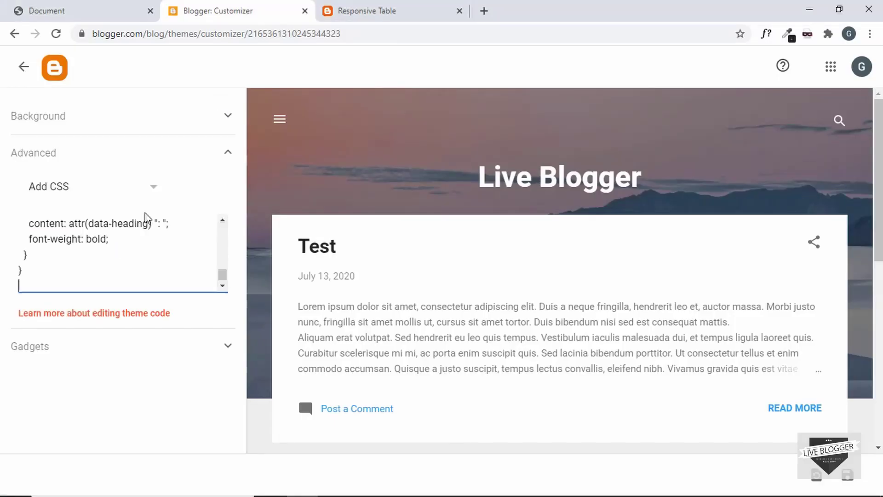
pyautogui.scroll(7, 142, 244)
pyautogui.scroll(10, 142, 245)
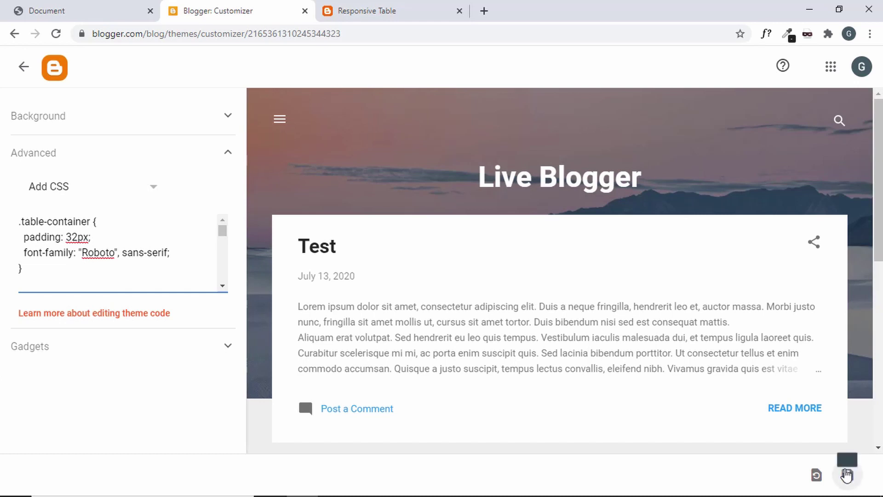
pyautogui.click(847, 475)
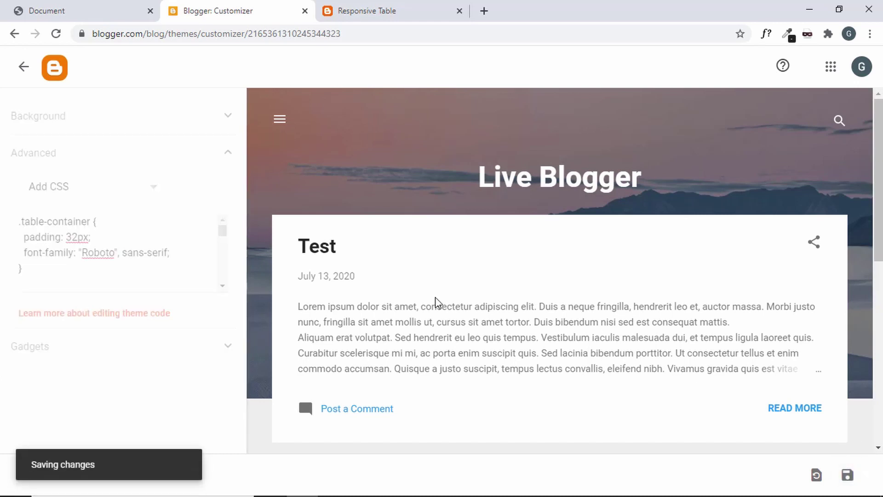
# - Reload the Responsive Table tab so the page picks up the new table styles
pyautogui.click(353, 7)
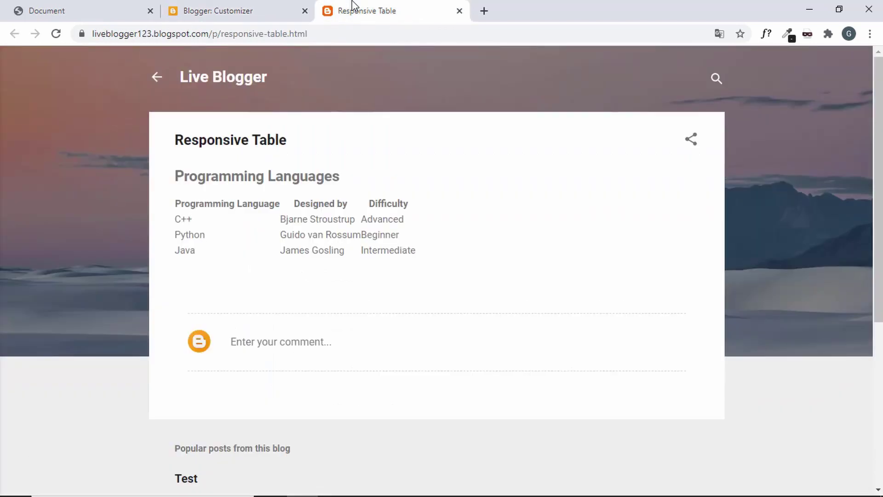
pyautogui.click(56, 34)
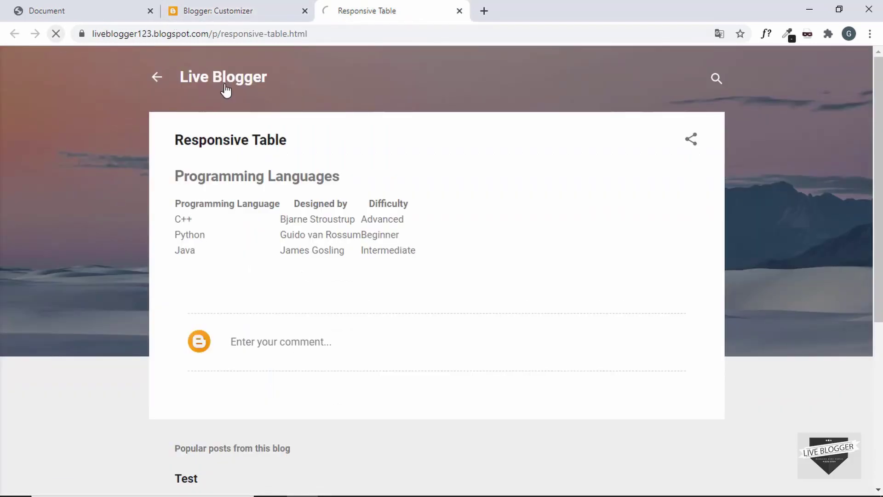
pyautogui.scroll(-2, 420, 182)
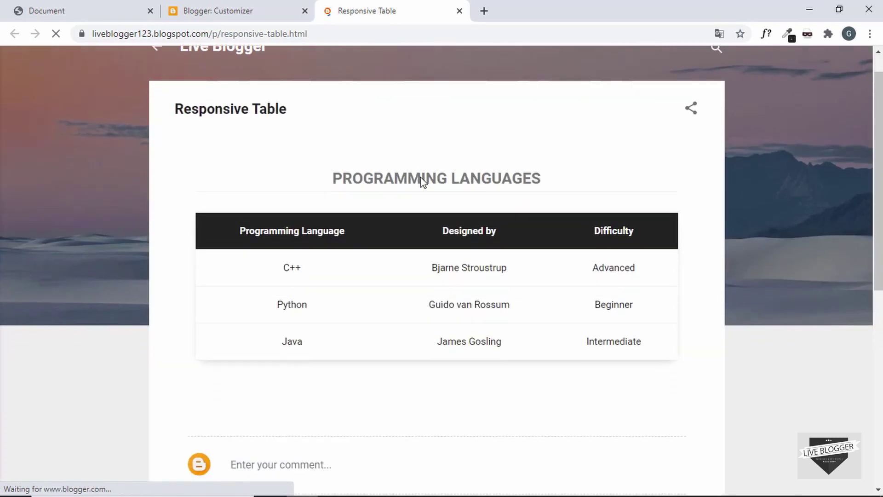
pyautogui.scroll(-2, 421, 182)
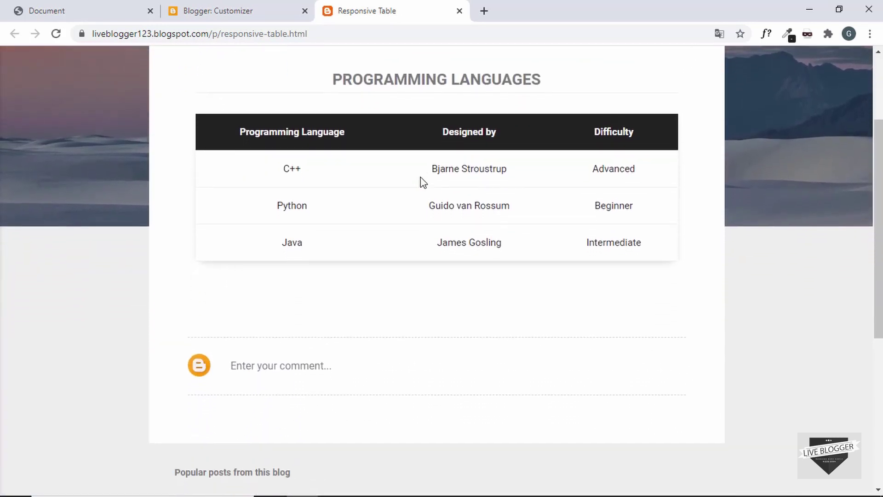
pyautogui.scroll(2, 420, 182)
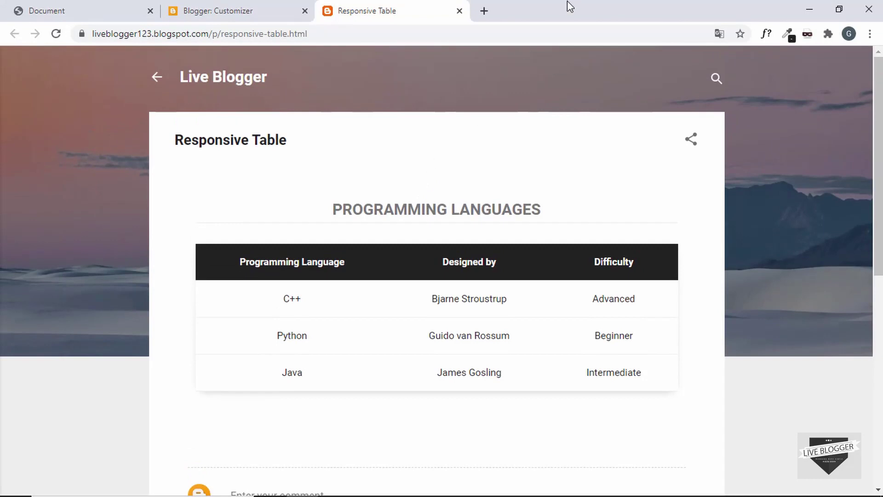
pyautogui.doubleClick(571, 9)
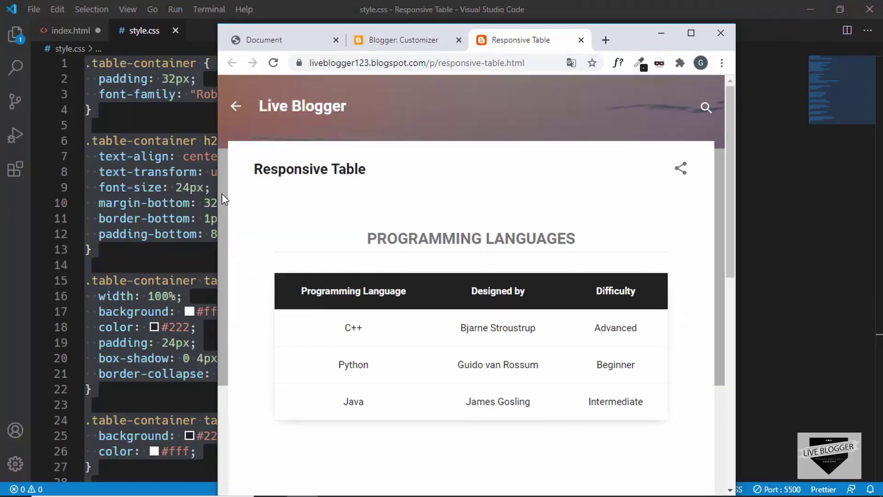
pyautogui.moveTo(214, 199); pyautogui.dragTo(387, 188)
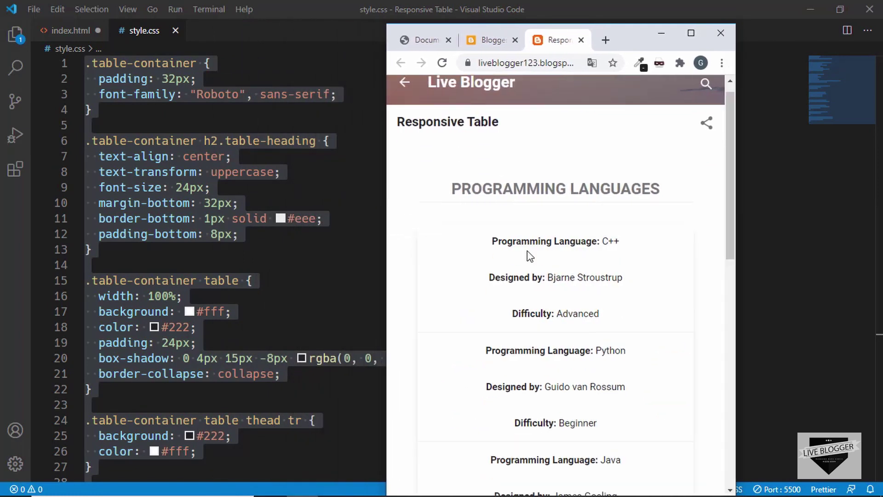
pyautogui.scroll(-3, 529, 256)
pyautogui.scroll(-3, 529, 257)
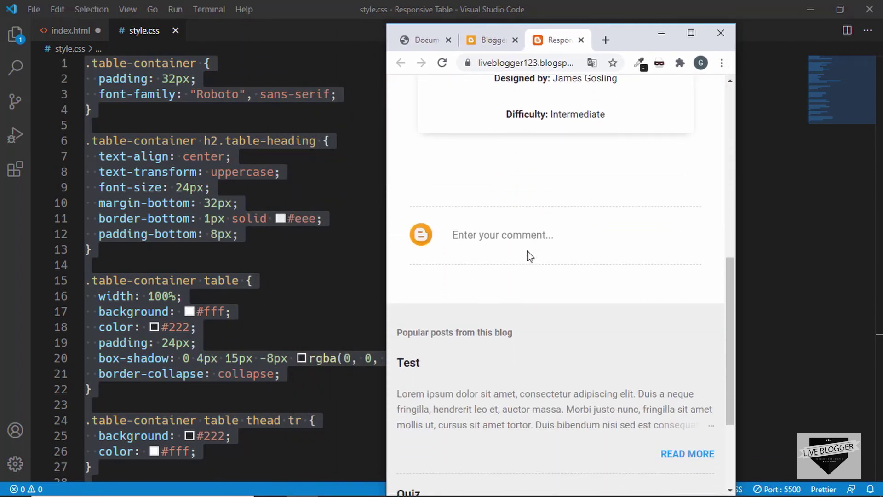
pyautogui.scroll(6, 529, 257)
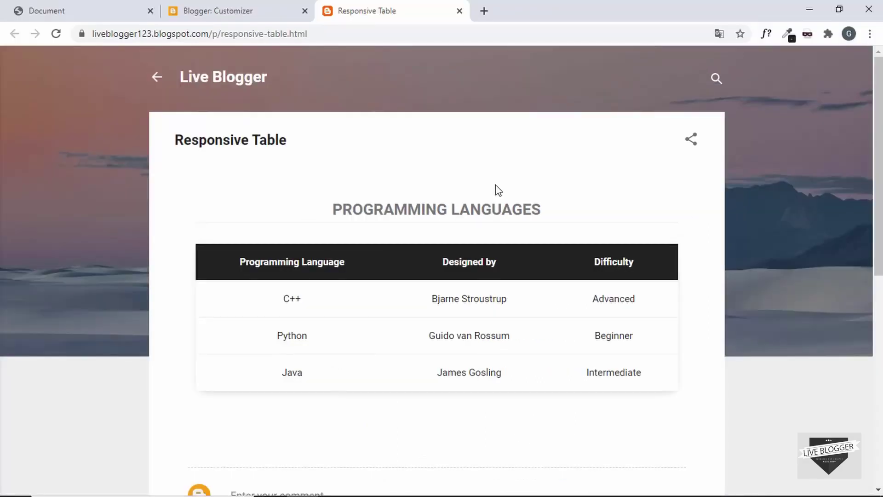